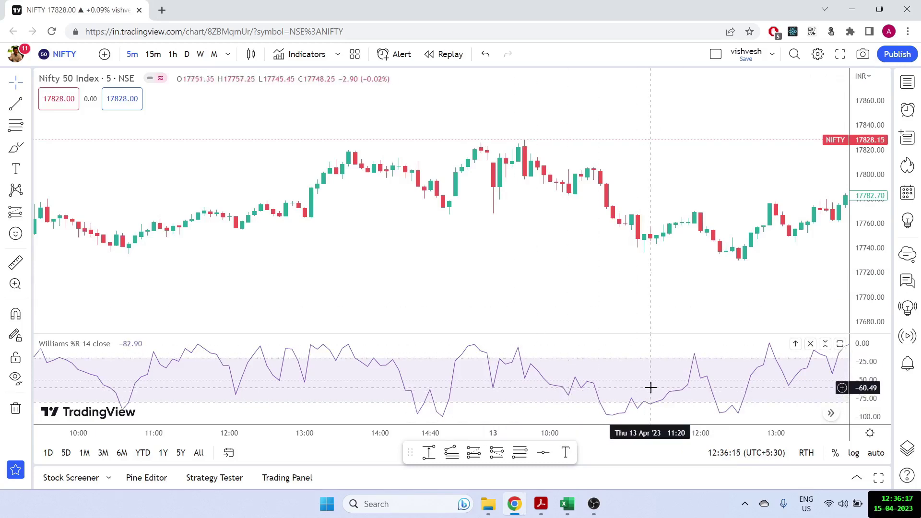
- Check the Williams %R indicator settings, closing them unchanged
scroll(650, 386, up, 1)
scroll(650, 388, down, 1)
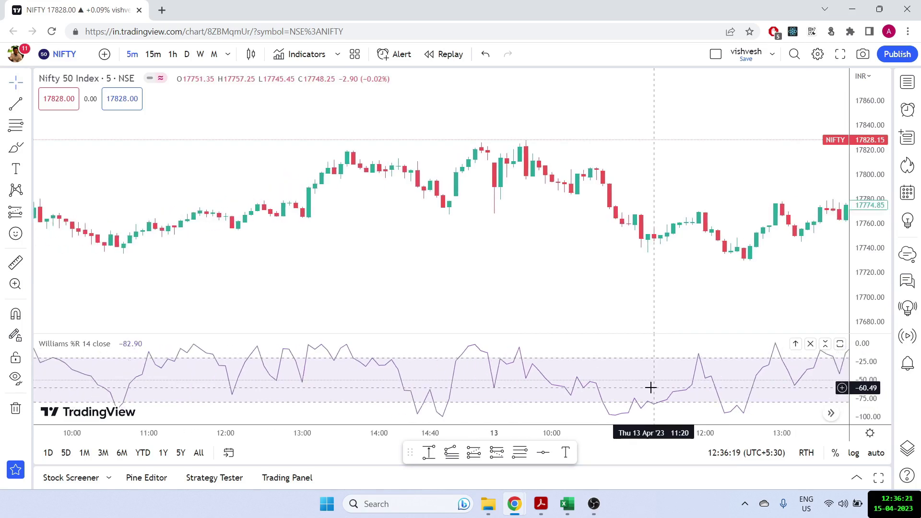
mouse_move(88, 347)
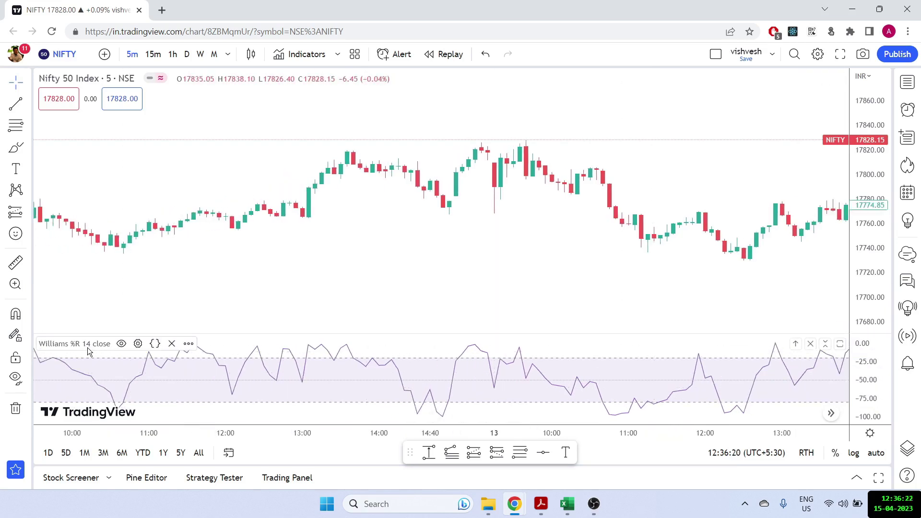
click(138, 344)
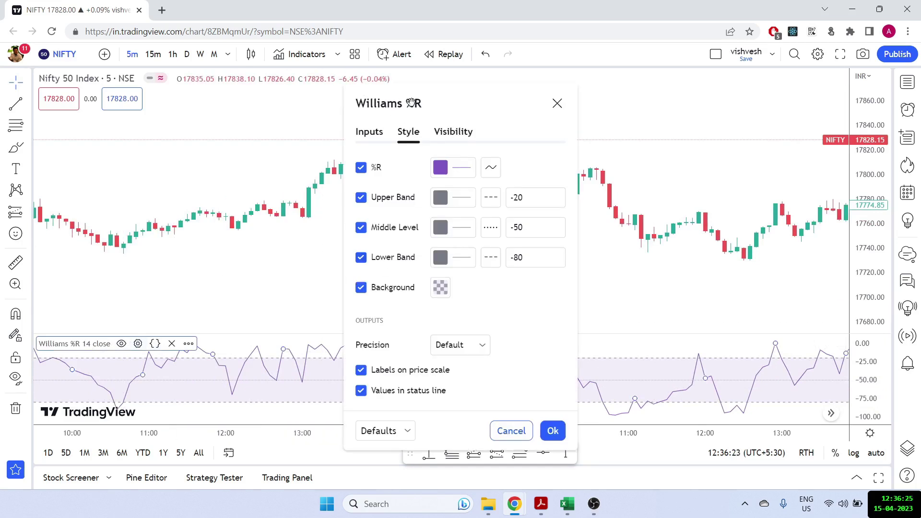
click(557, 104)
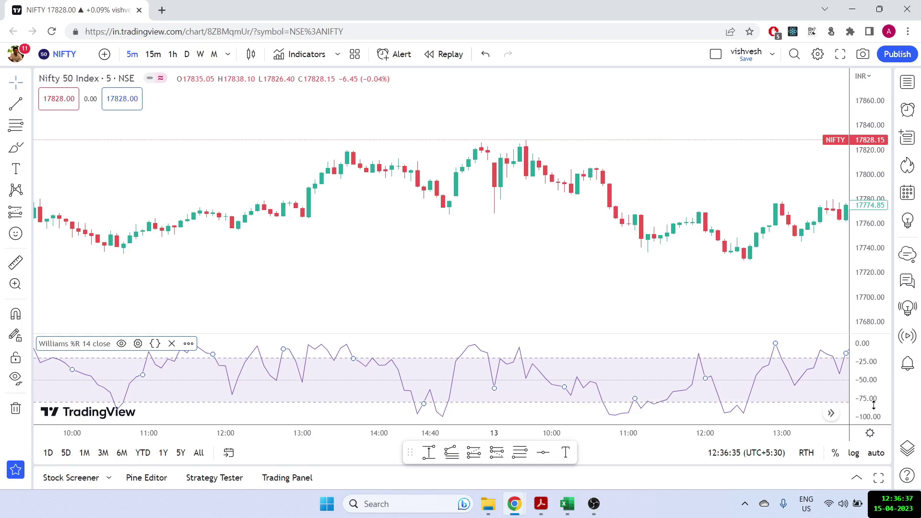
- Brush a rising line over price highs, a falling line across %R peaks, and circle one peak
scroll(573, 275, up, 1)
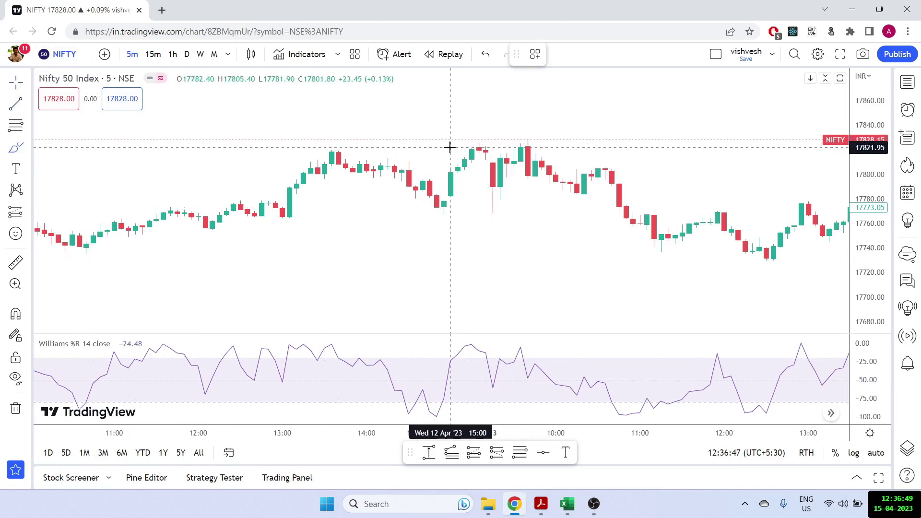
drag(453, 146, 591, 131)
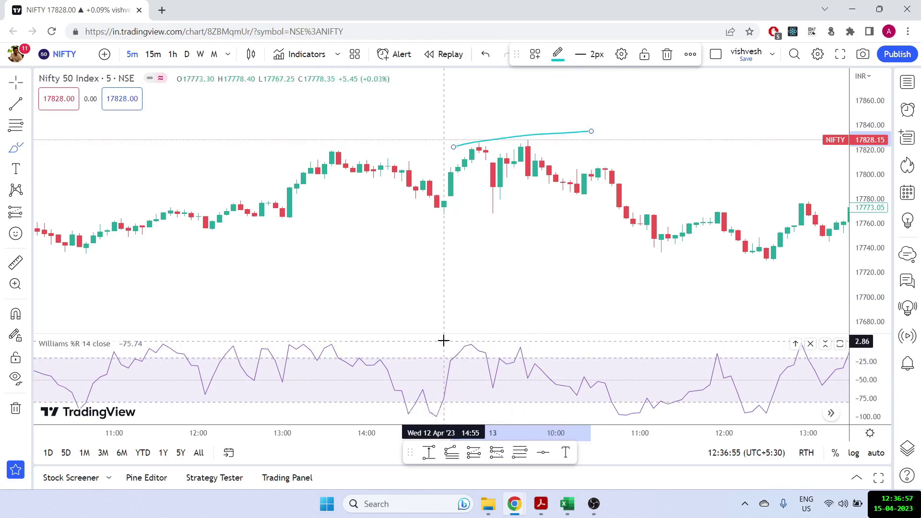
drag(444, 339, 563, 351)
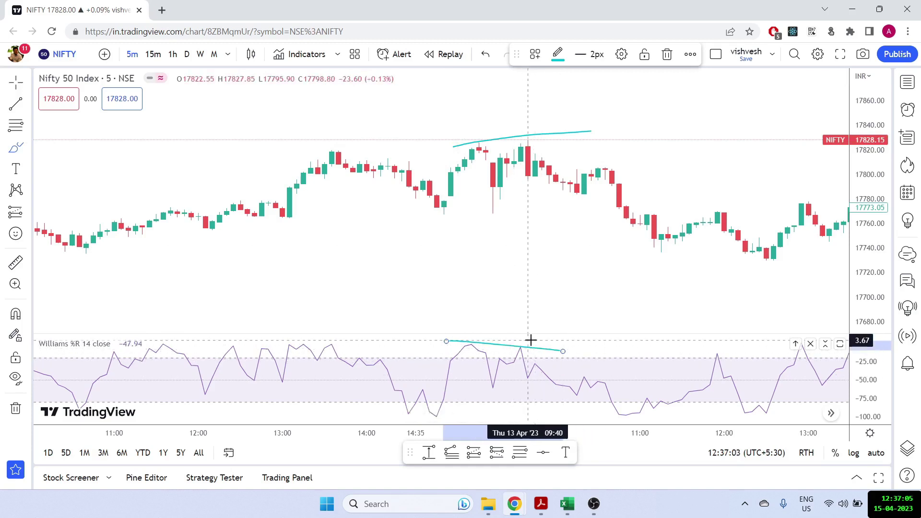
click(521, 340)
mouse_move(522, 340)
mouse_down()
mouse_move(513, 353)
mouse_move(531, 349)
mouse_move(514, 342)
mouse_up()
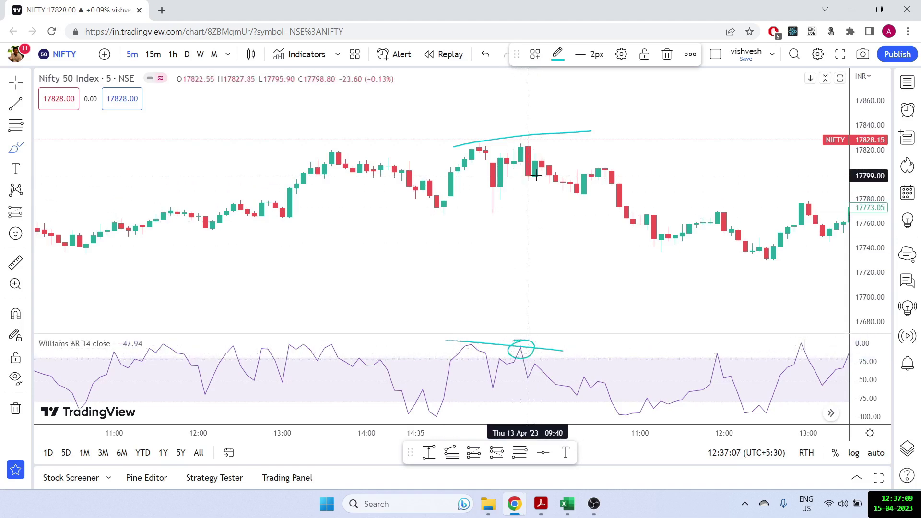
mouse_move(526, 175)
mouse_down()
mouse_move(549, 174)
mouse_move(693, 261)
mouse_move(722, 266)
mouse_up()
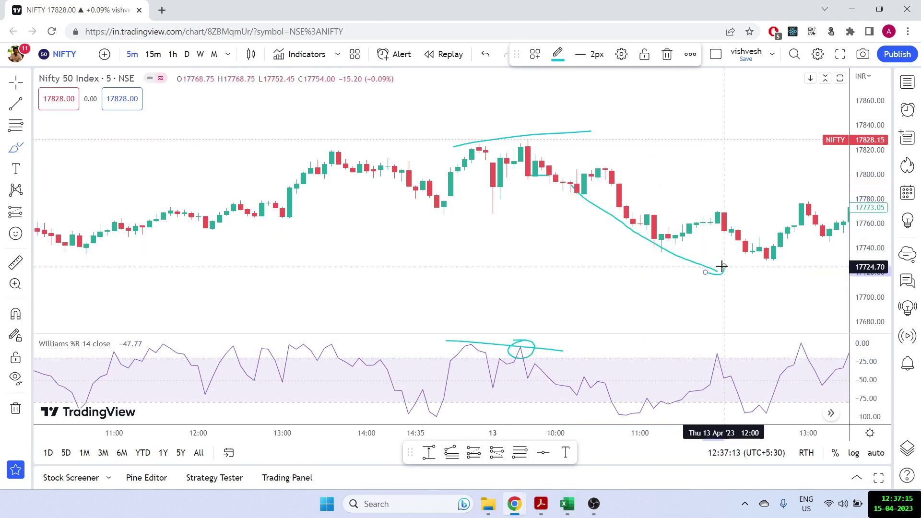
key(ctrl+z)
key(ctrl+z)
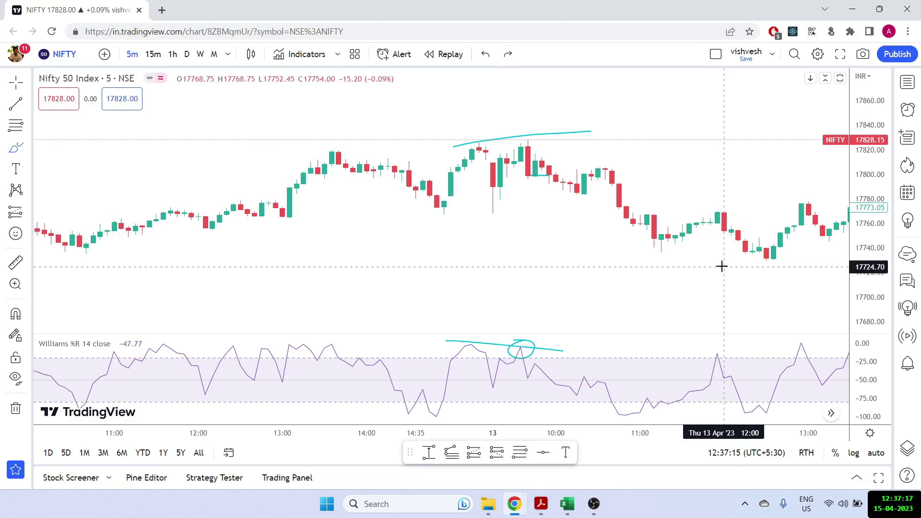
- Scroll the chart right and brush a falling line under the price lows
scroll(721, 266, right, 5)
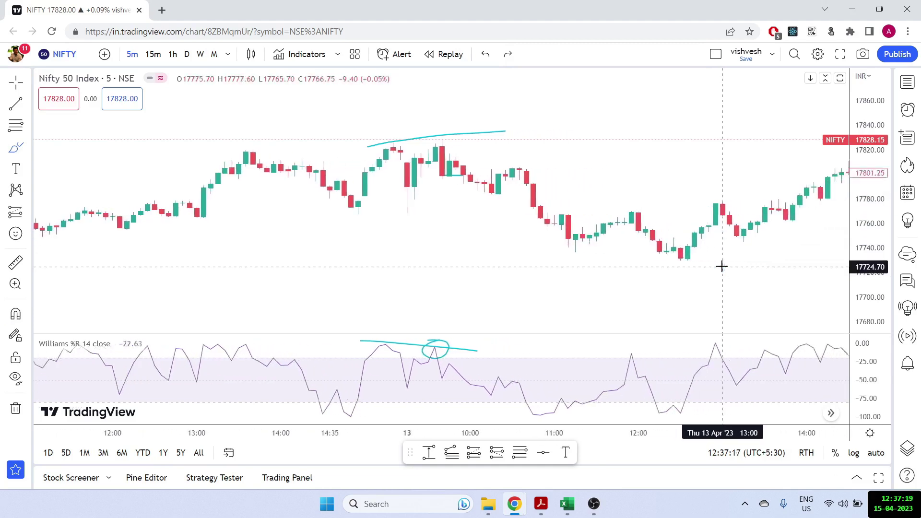
scroll(722, 266, right, 1)
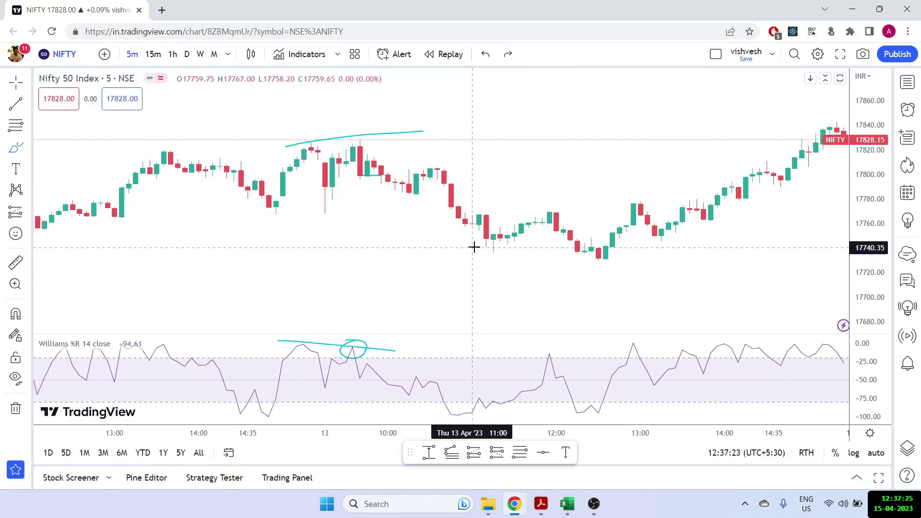
drag(473, 248, 660, 266)
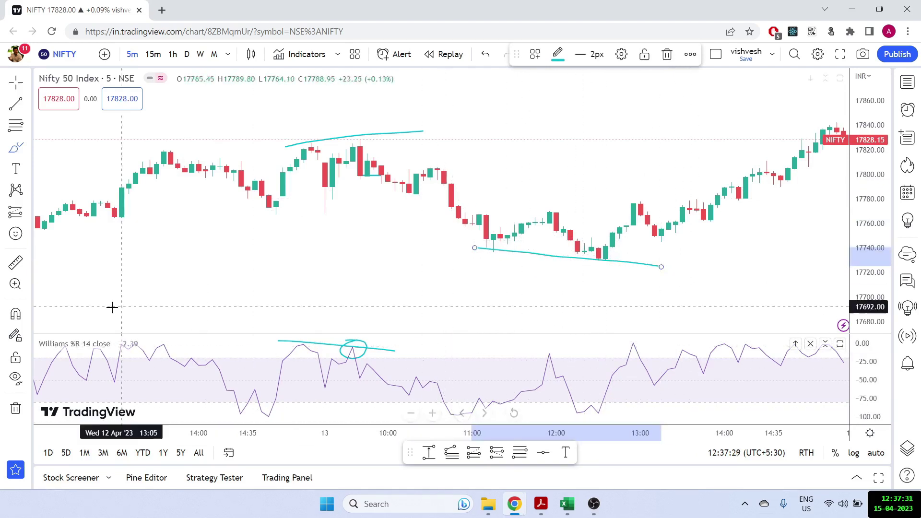
key(Escape)
- Draw a rising trend line along the Williams %R lows and circle the lowest price candles
click(12, 112)
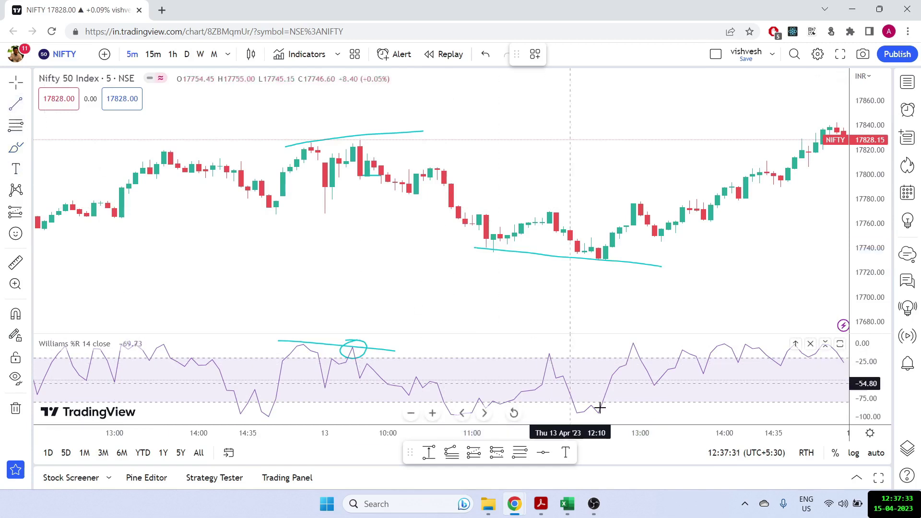
click(618, 409)
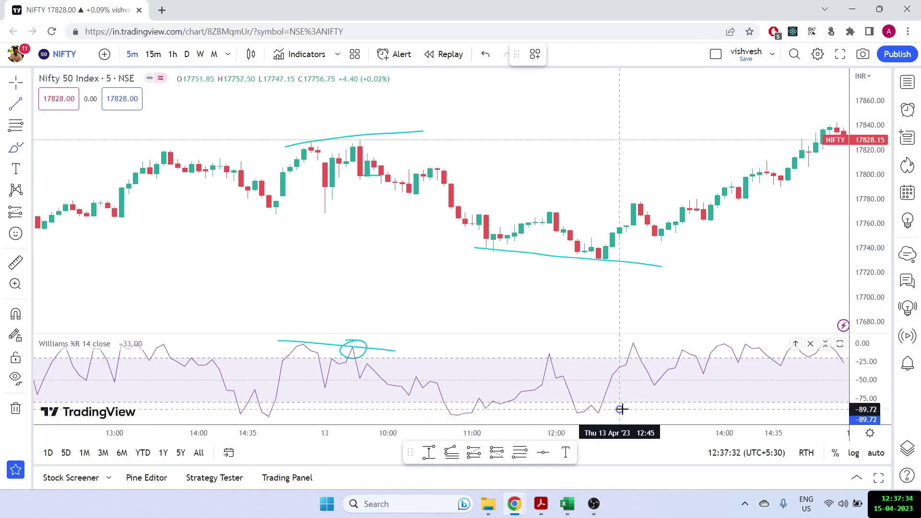
click(436, 417)
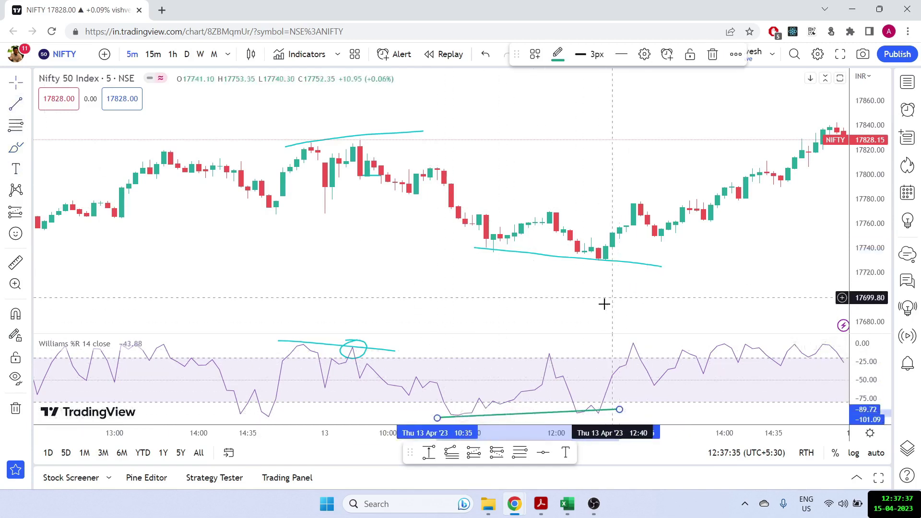
click(16, 147)
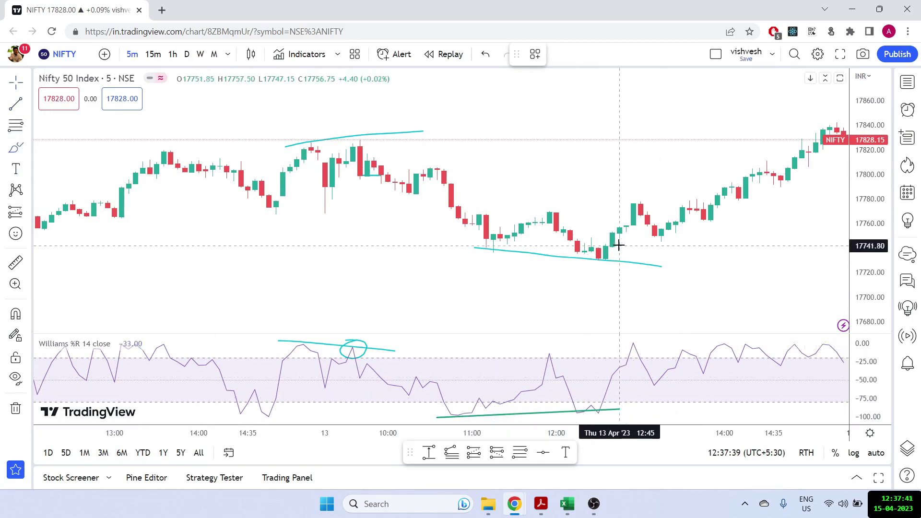
mouse_move(611, 246)
mouse_down()
mouse_move(613, 263)
mouse_move(617, 250)
mouse_move(760, 172)
mouse_move(752, 217)
mouse_up()
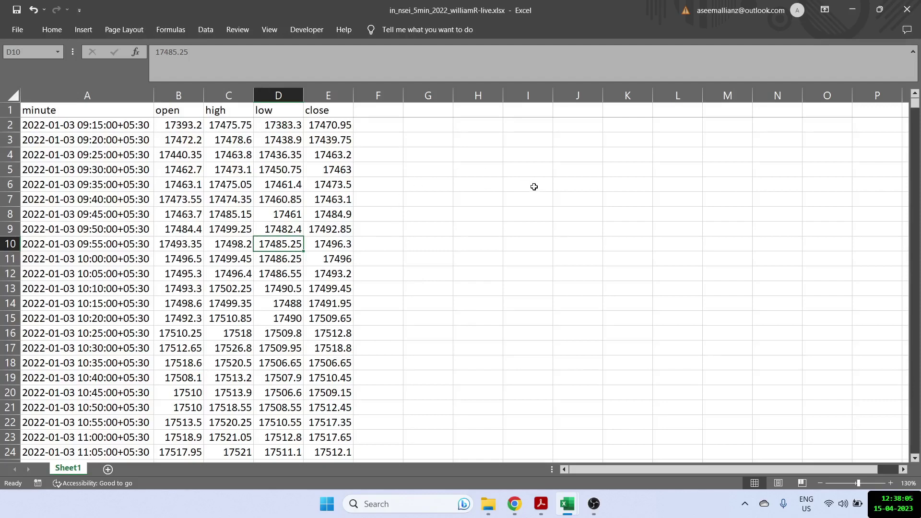
- Enter the headers MAX, MIN and %R in cells F1, G1 and H1
click(387, 110)
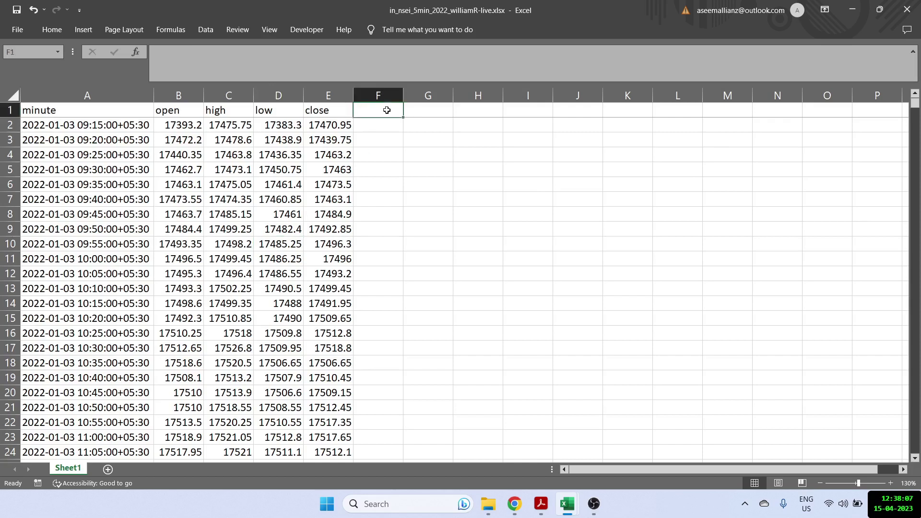
text(MA)
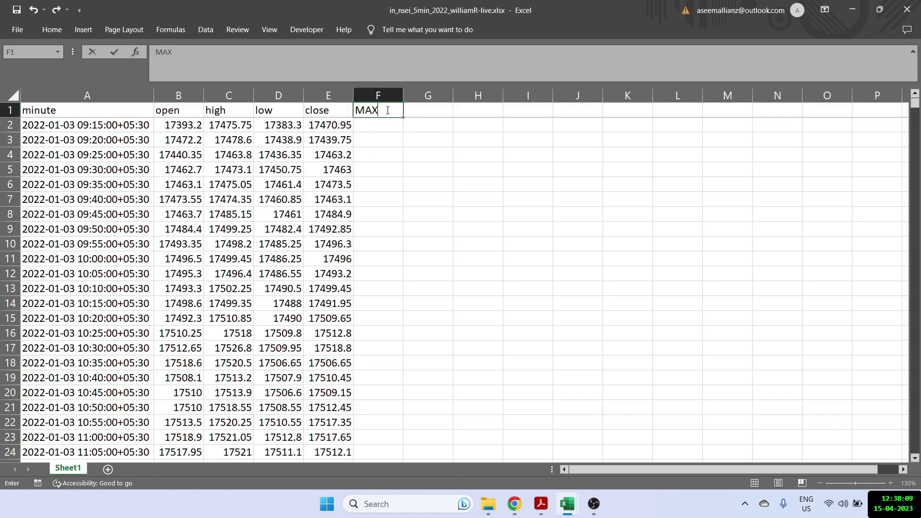
text(X)
key(Tab)
text(MIN)
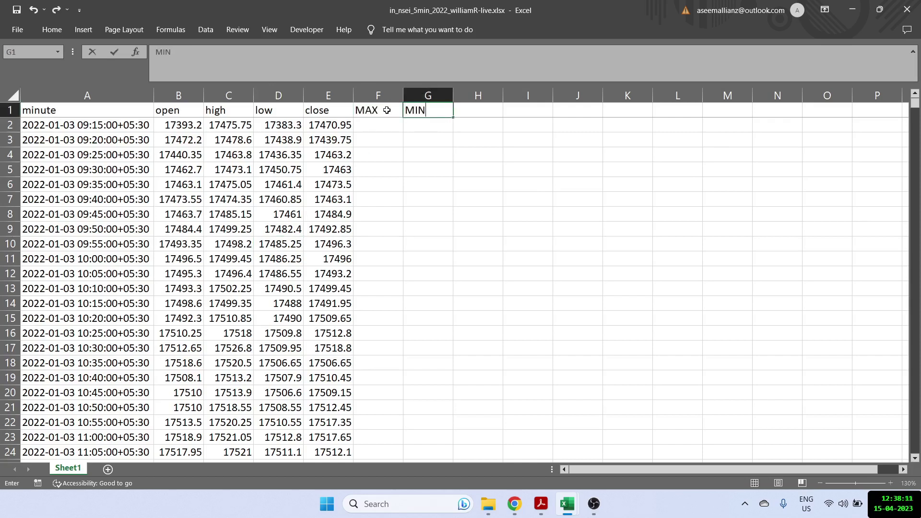
key(Tab)
text(%R)
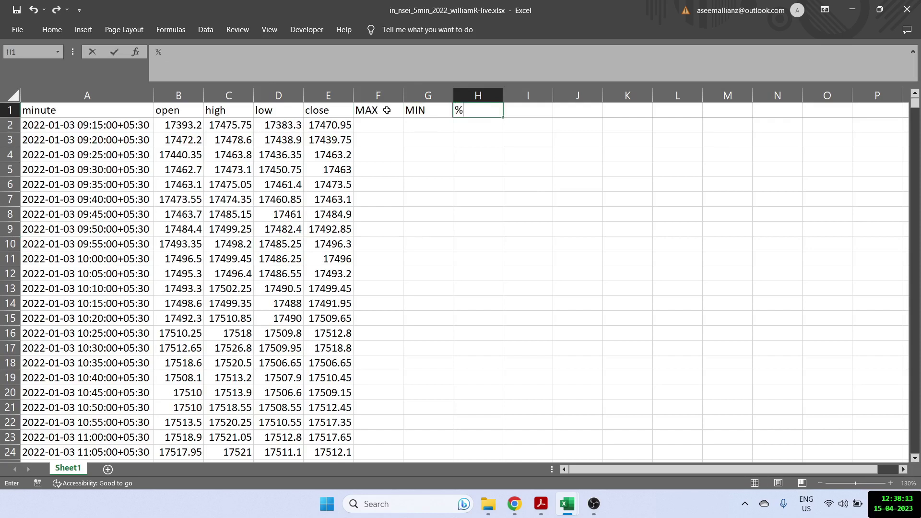
click(379, 139)
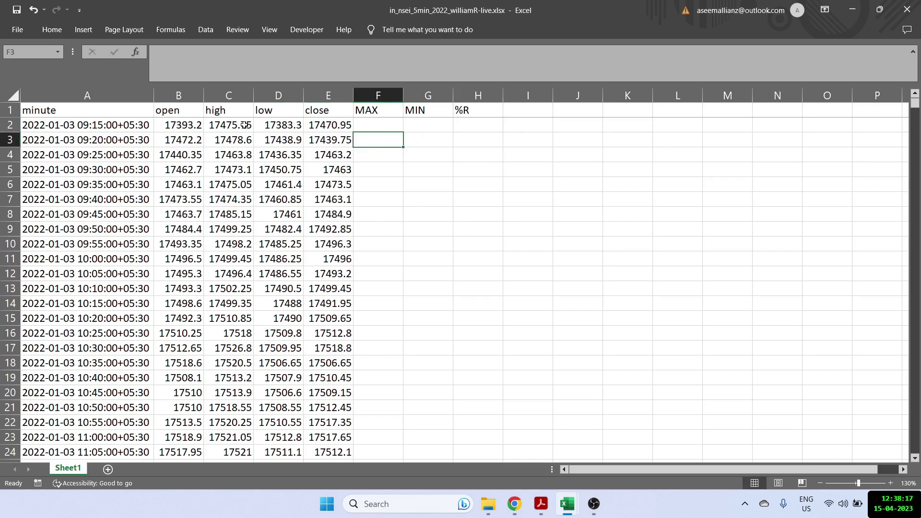
- Enter =MAX(C2:C15) in F15, returning the highest high 17510.85
drag(244, 125, 224, 318)
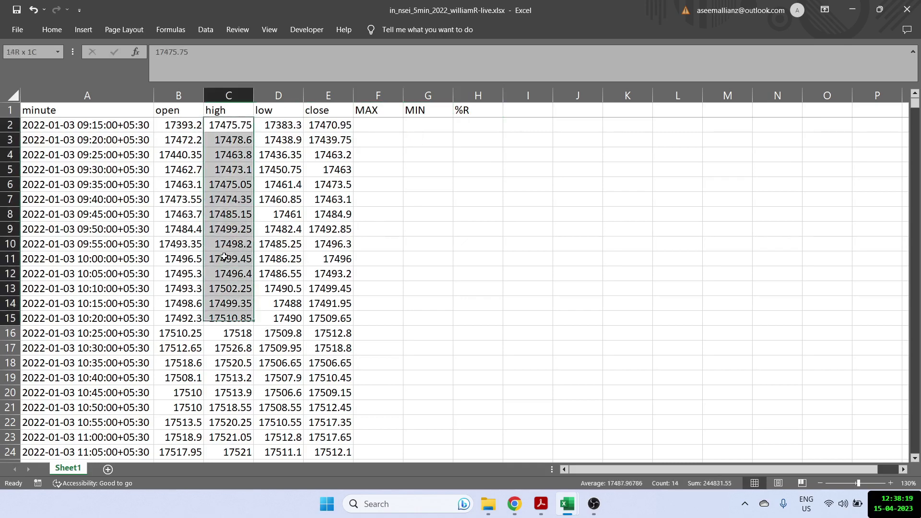
click(373, 319)
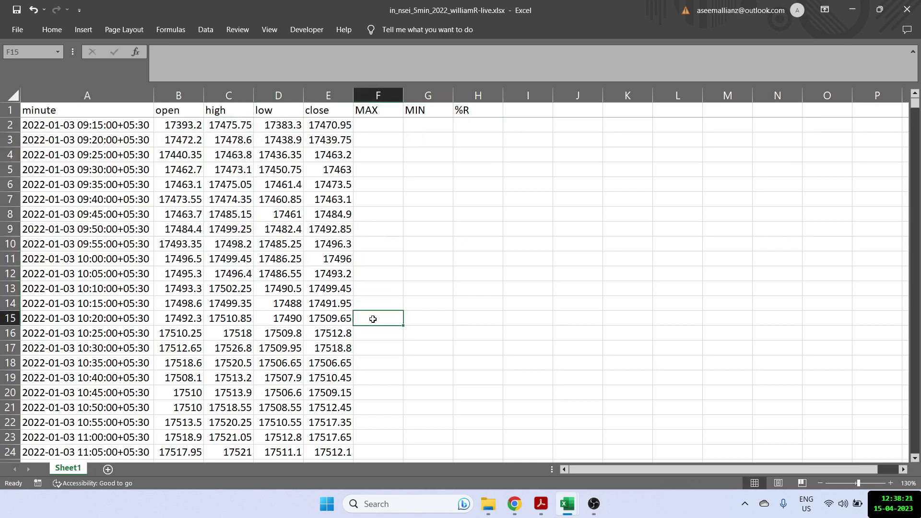
text(=max)
key(Tab)
key(Left)
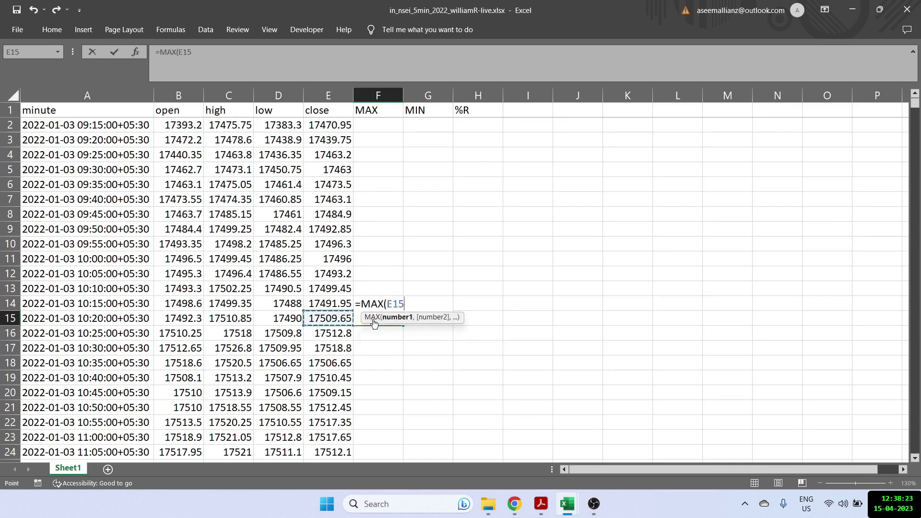
key(Left)
key(Left)
key(shift+Up)
key(shift+Up)
key(shift+Up)
key(shift+Up)
key(shift+Up)
key(shift+Up)
key(shift+Up)
key(shift+Up)
key(shift+Up)
key(shift+Up)
key(shift+Up)
key(shift+Up)
key(shift+Up)
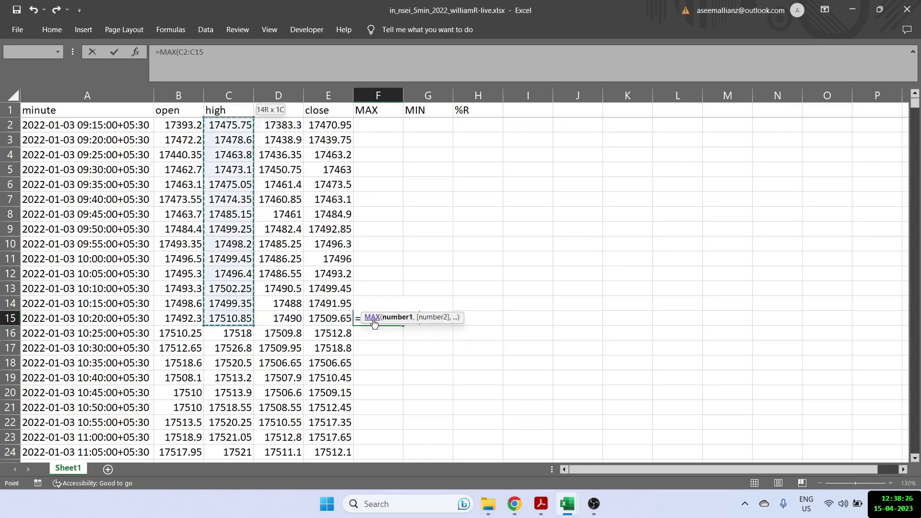
text())
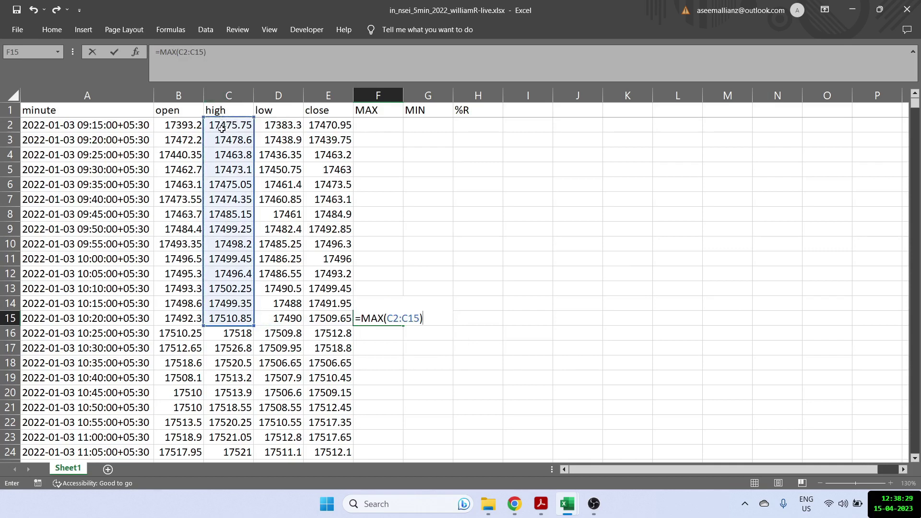
key(Return)
key(Up)
key(Left)
key(Left)
key(Left)
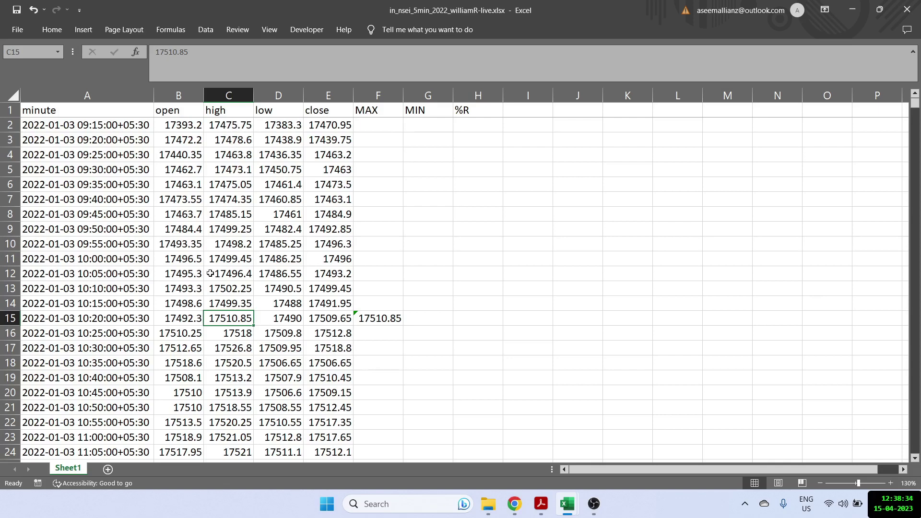
- Undo the stray entry so F15 keeps its MAX formula
key(Right)
key(Right)
key(Right)
text(=min)
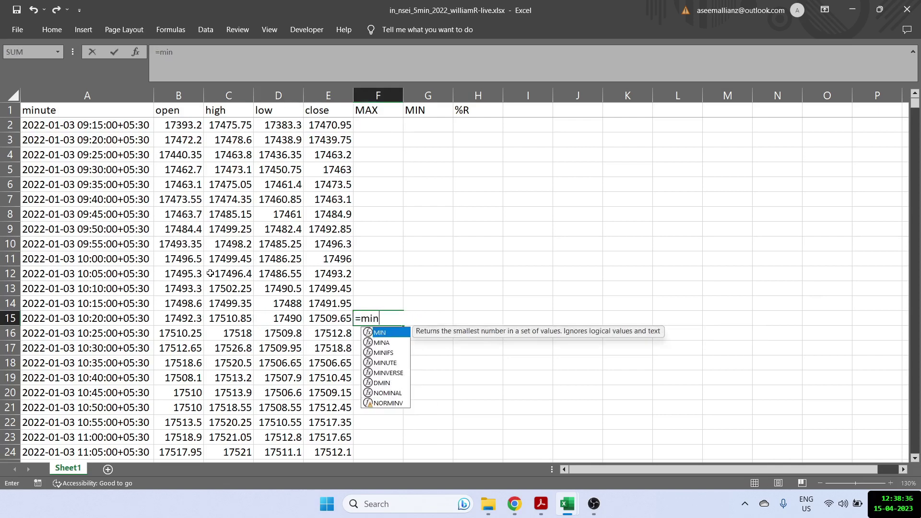
key(Right)
key(ctrl+z)
key(Right)
- Enter =MIN(D2:D15) in G15, returning the lowest low 17383.3
text(=)
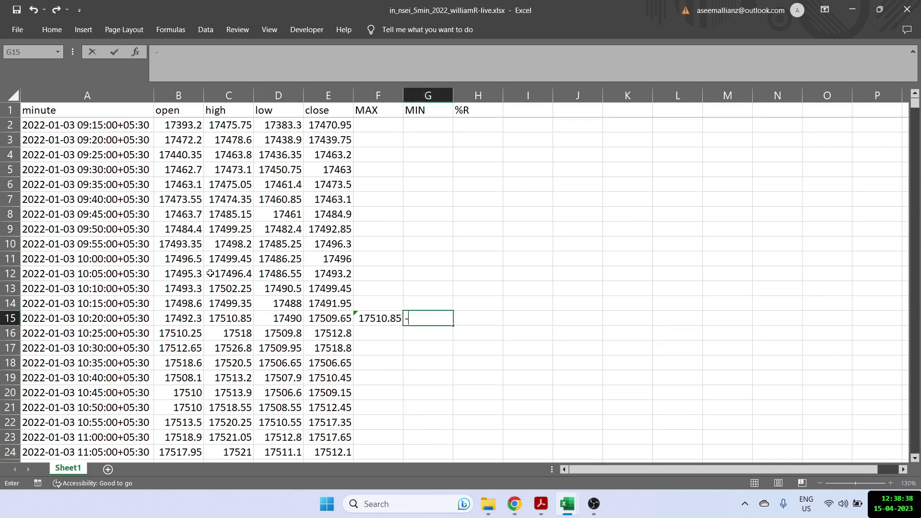
text(min)
key(Tab)
key(Left)
key(Left)
key(Left)
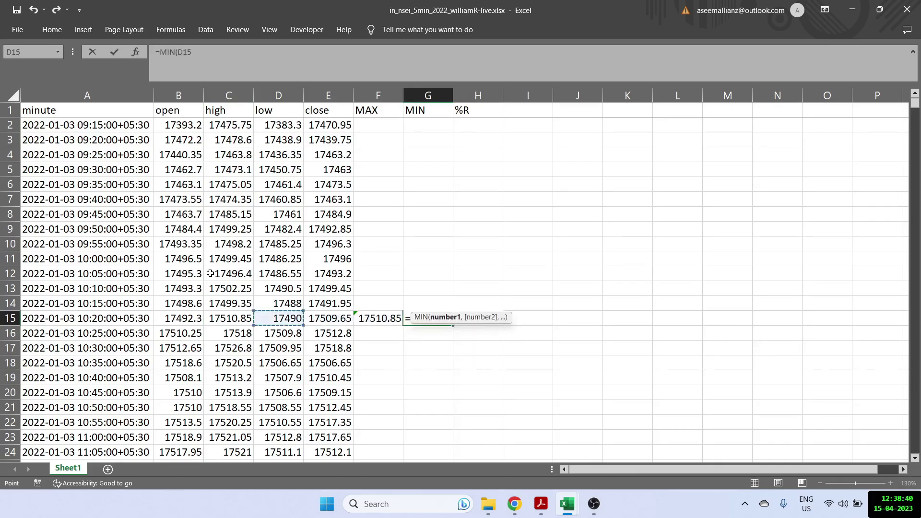
key(ctrl+shift+Up)
key(shift+Down)
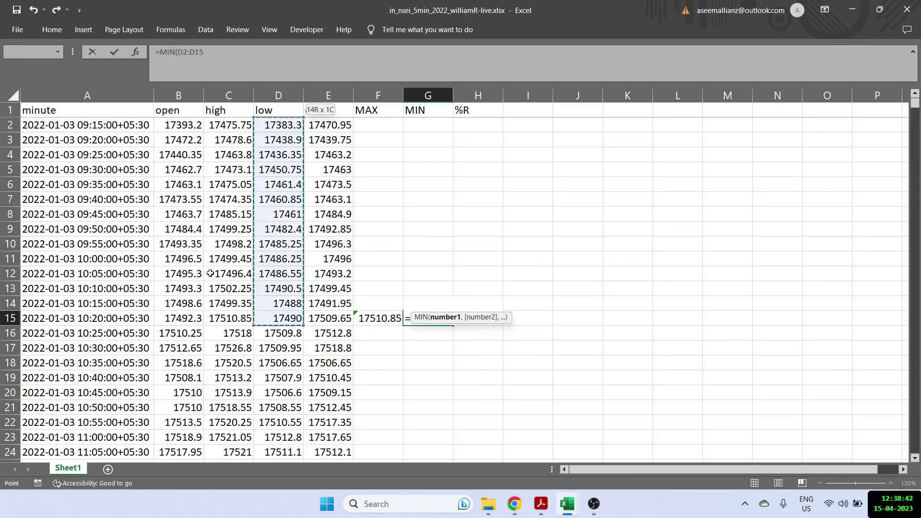
text())
key(ctrl+Return)
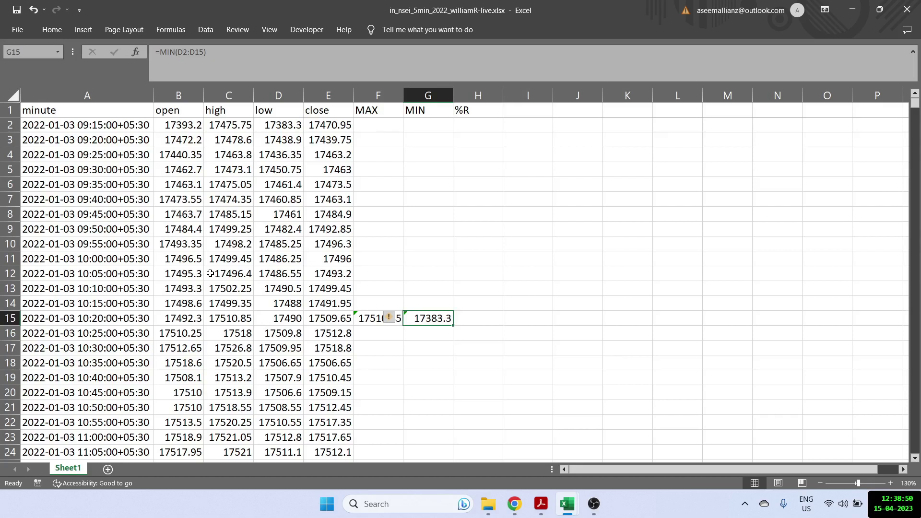
- Enter =(F15-E15)/(F15-G15) in H15 for the raw %R ratio
key(Right)
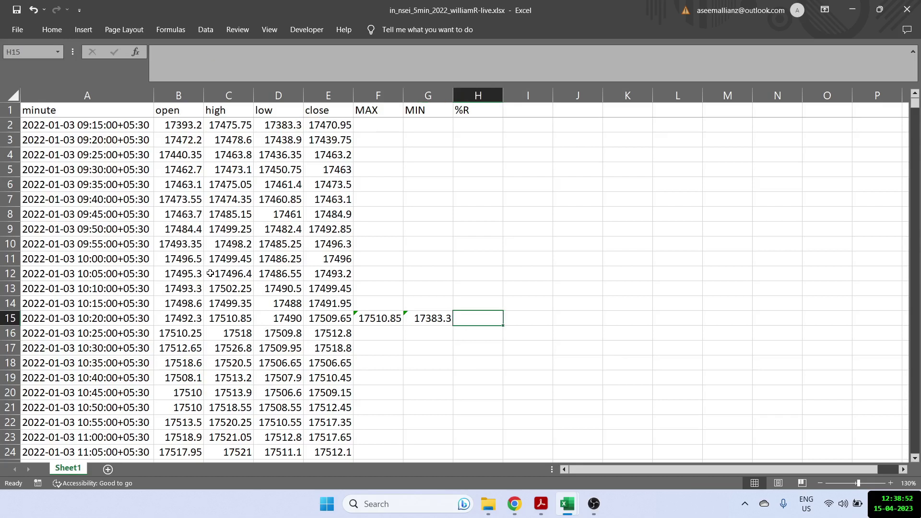
text(=)
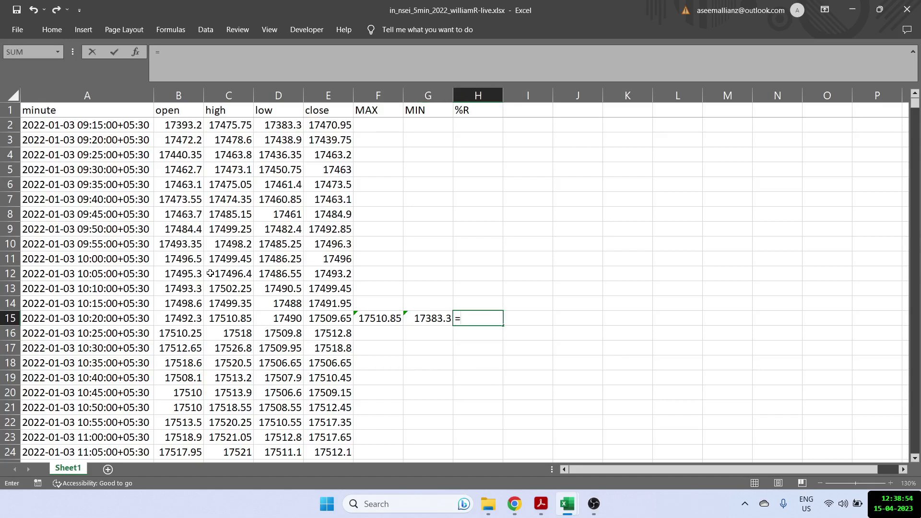
text(()
key(Left)
key(Left)
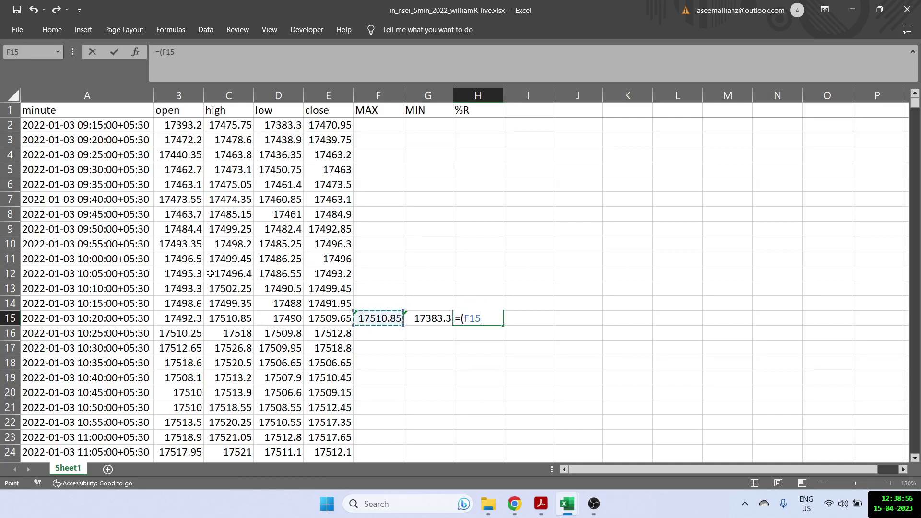
text(-)
key(Left)
key(Left)
key(Left)
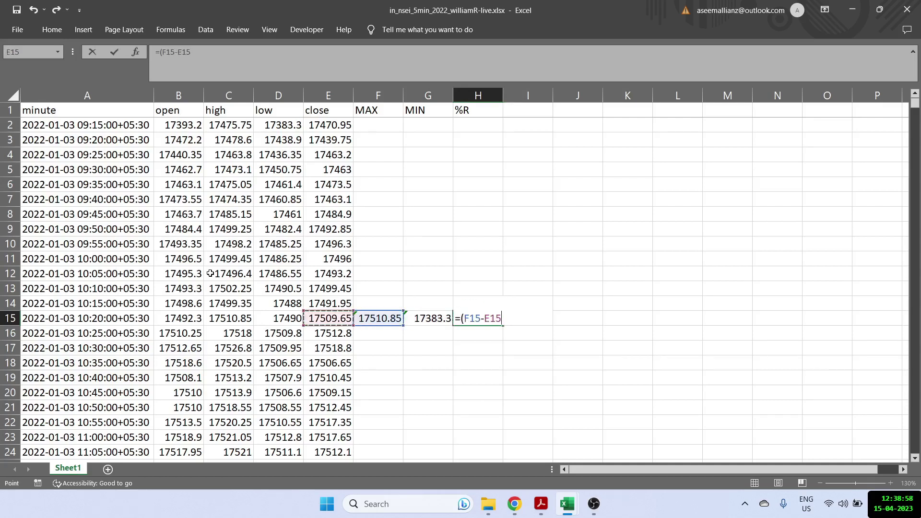
text()/)
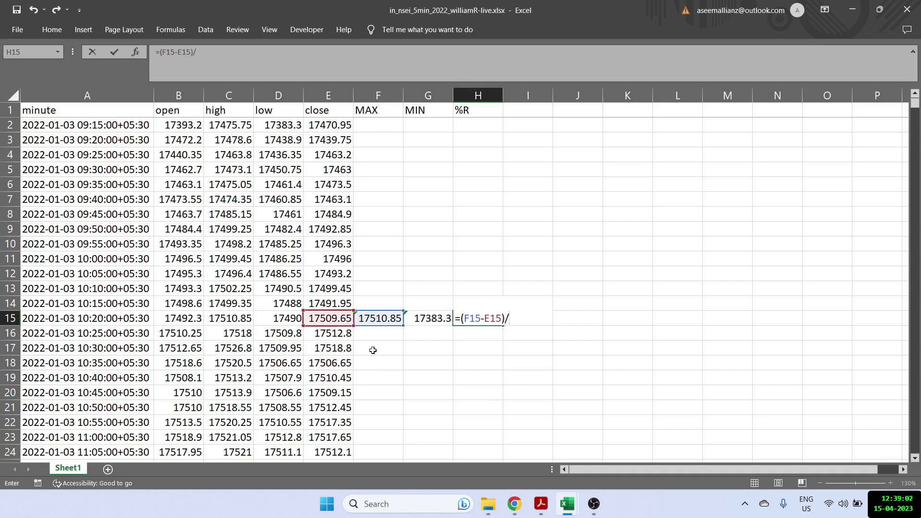
text(()
click(379, 320)
text(-)
key(Left)
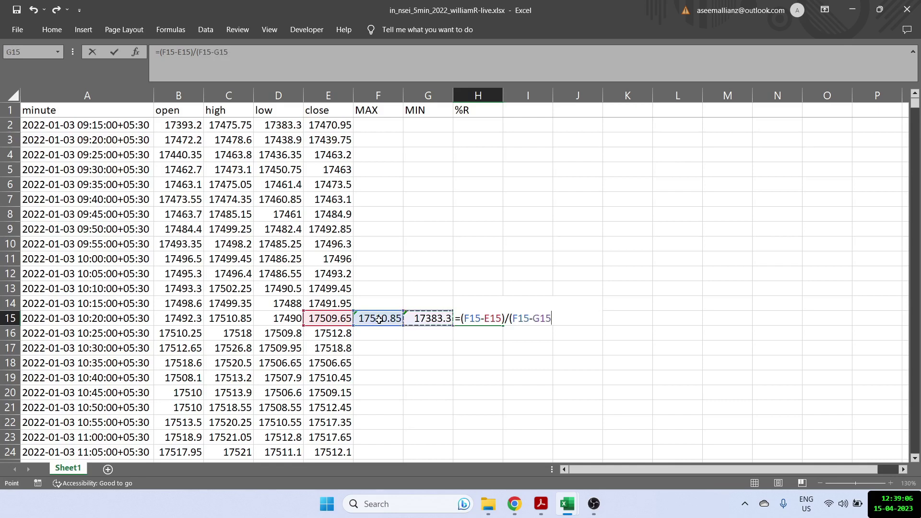
text())
key(Return)
key(Up)
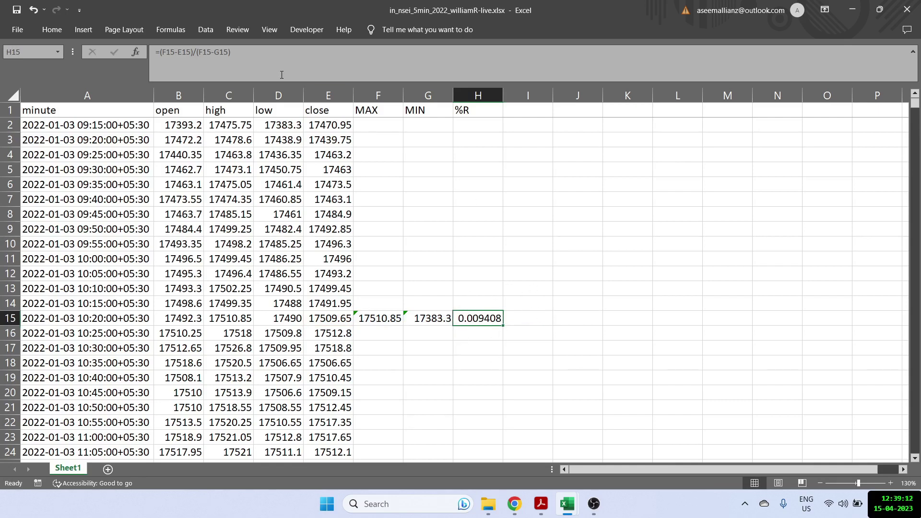
- Append *-100 to the H15 formula to scale the %R value
click(253, 59)
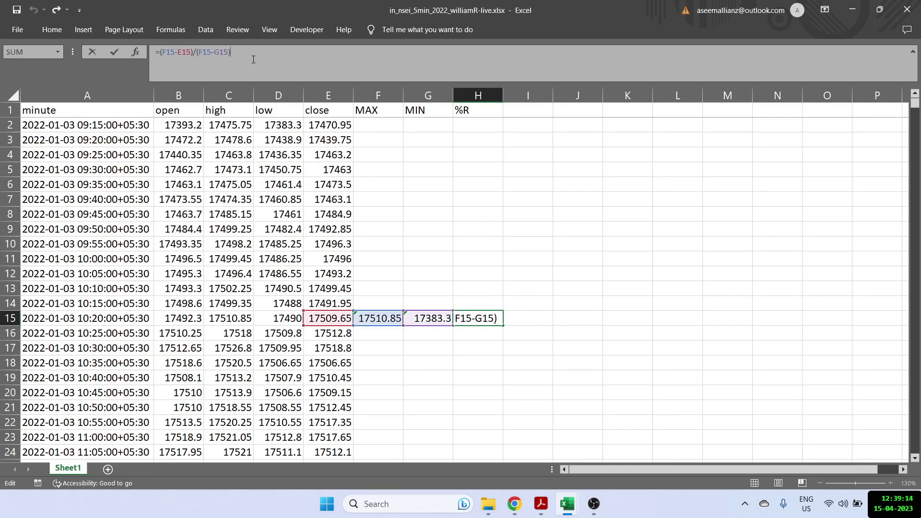
text(*-100)
key(Return)
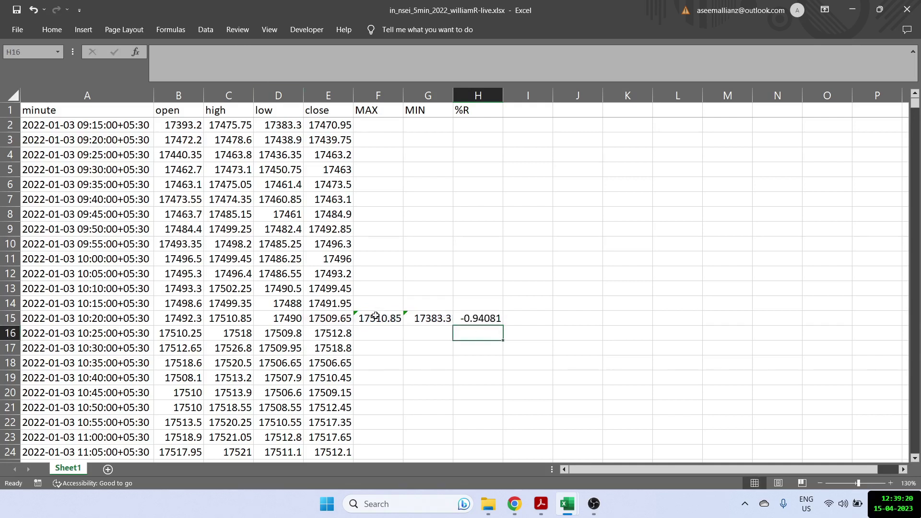
- Fill the MAX, MIN and %R formulas from row 15 down to row 18526
drag(375, 315, 479, 319)
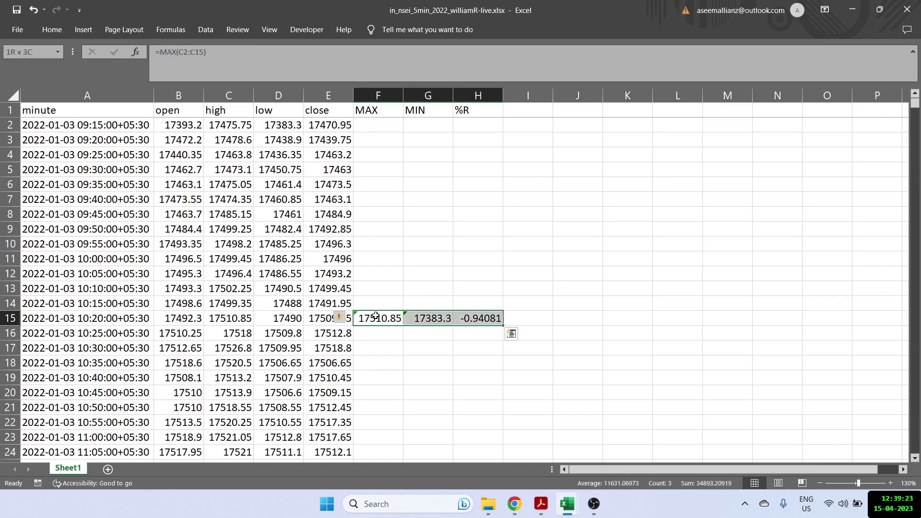
double_click(505, 327)
click(485, 363)
key(ctrl+Down)
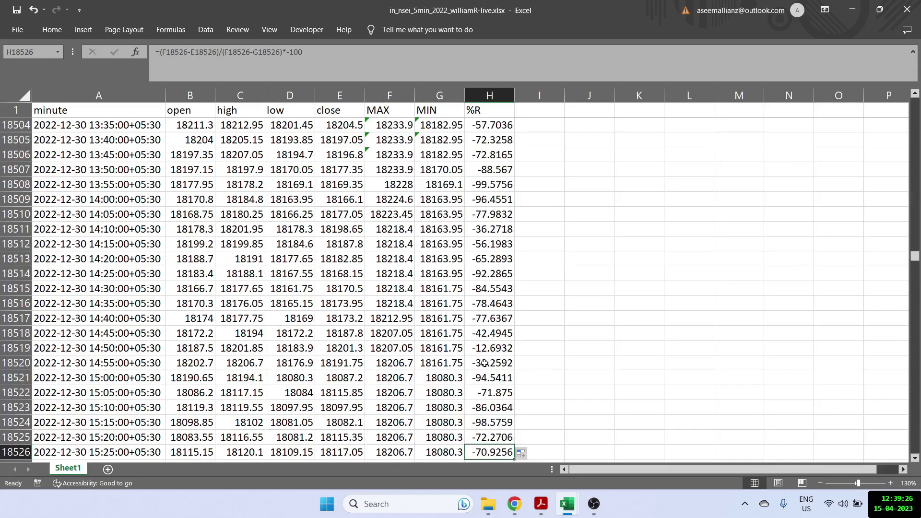
key(ctrl+Up)
key(Down)
key(Down)
key(Down)
key(Down)
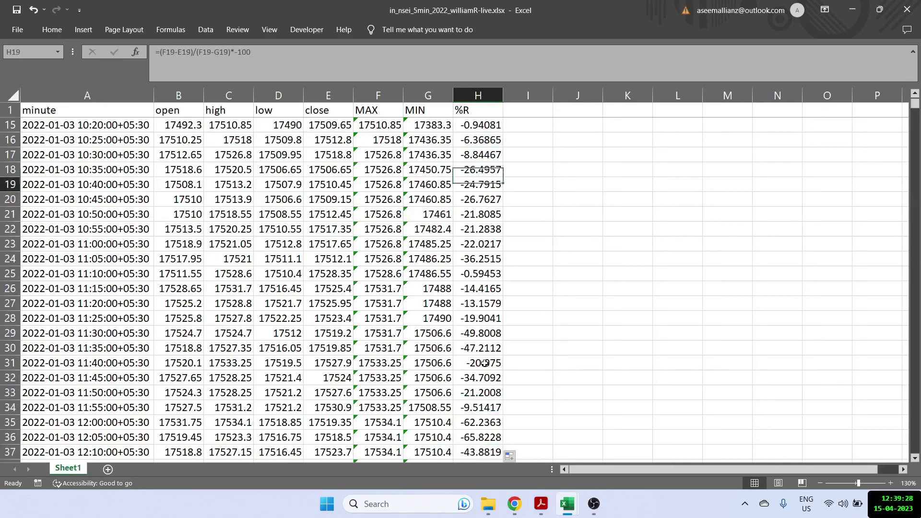
key(ctrl+Up)
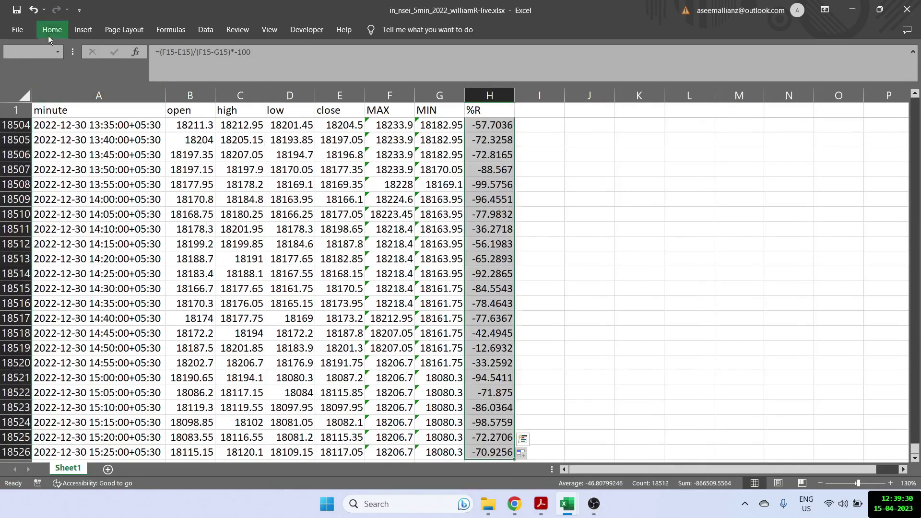
- Reduce the %R values from H15 downward to two decimal places
click(49, 33)
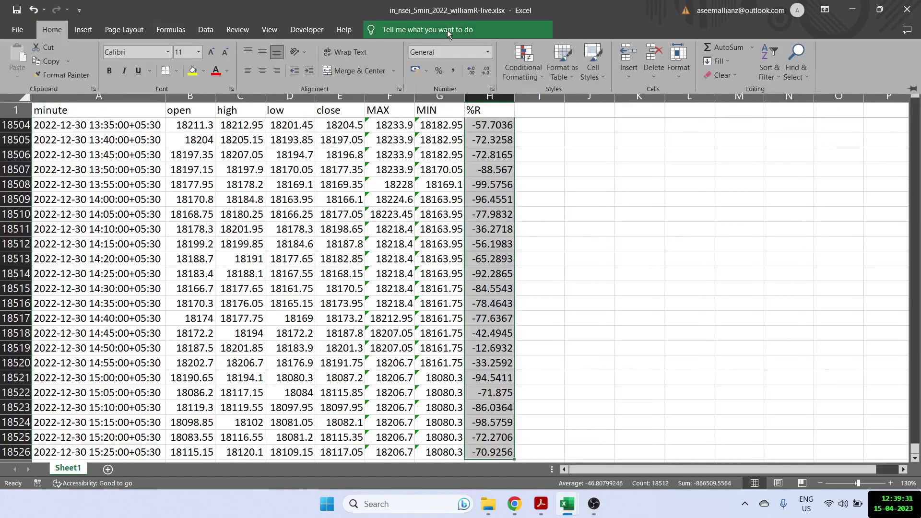
click(473, 72)
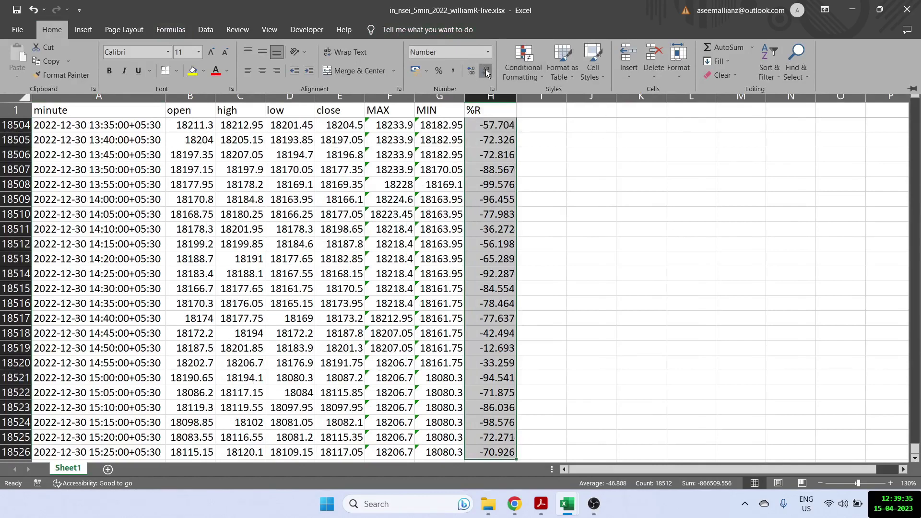
click(472, 72)
- Add filters to the header row and filter %R to hide the empty rows 2–14
click(489, 106)
click(489, 106)
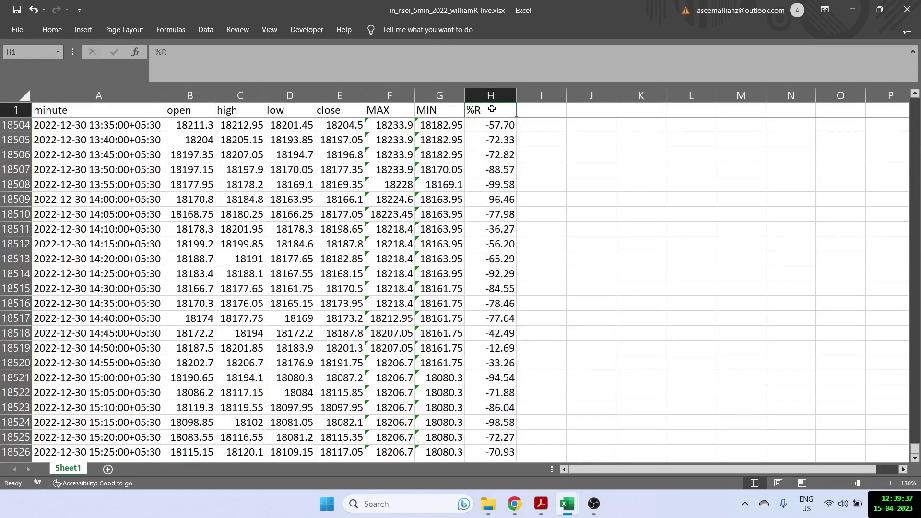
click(205, 30)
click(379, 59)
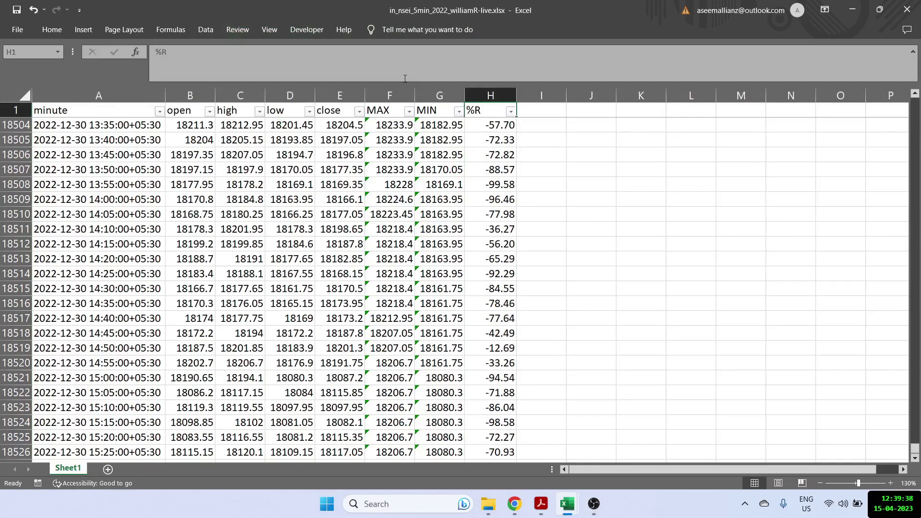
click(510, 111)
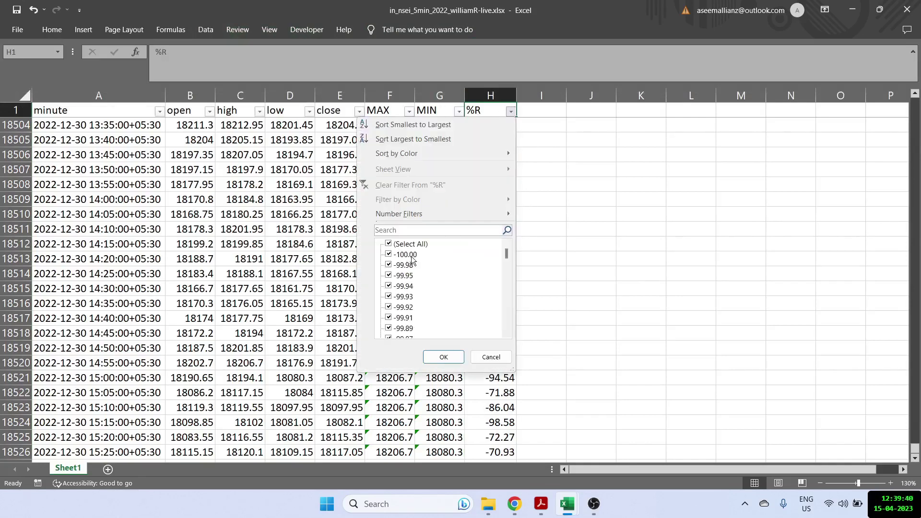
drag(508, 252, 505, 321)
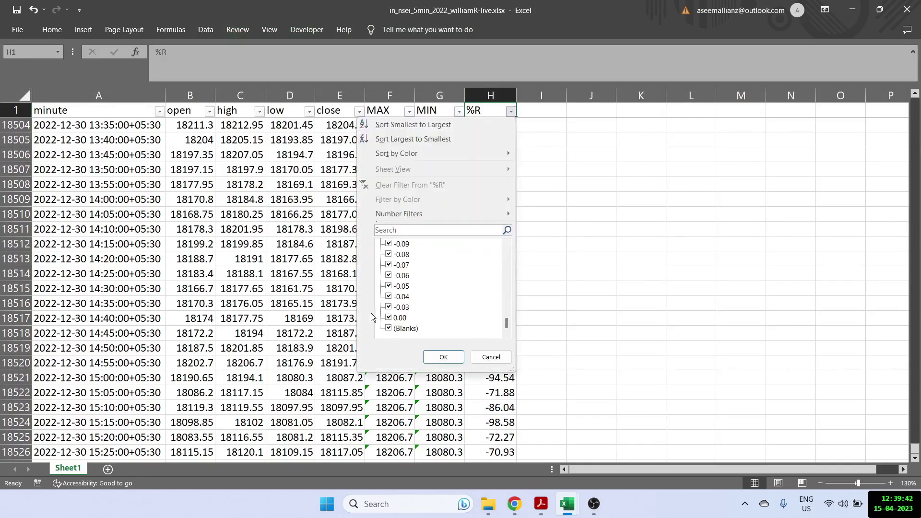
click(444, 357)
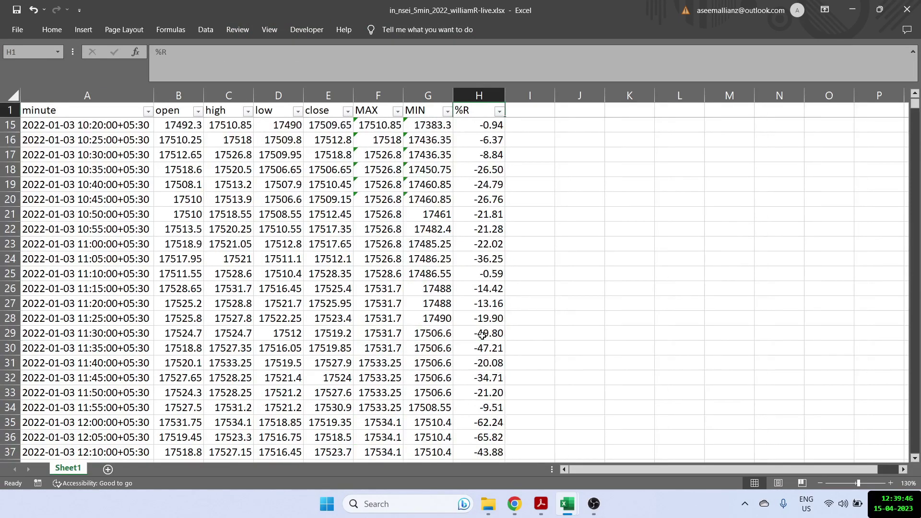
- Undo the %R filter to bring back rows 2–14, then move to H15
key(ctrl+z)
key(ctrl+Down)
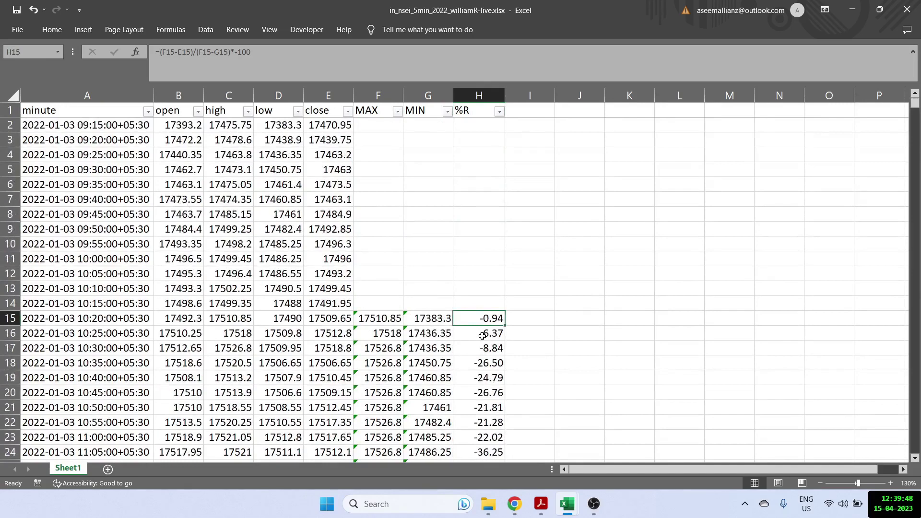